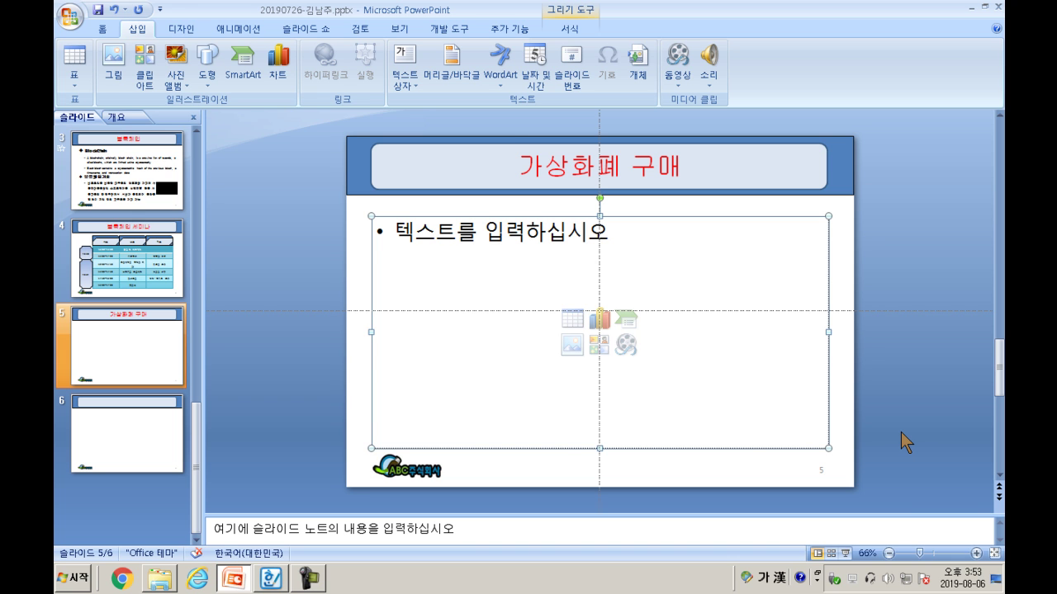
# Insert a clustered column chart into the content placeholder of the 가상화폐 구매 slide
pyautogui.press('Tab')
pyautogui.hotkey('shift', 'Tab')
pyautogui.press('alt')
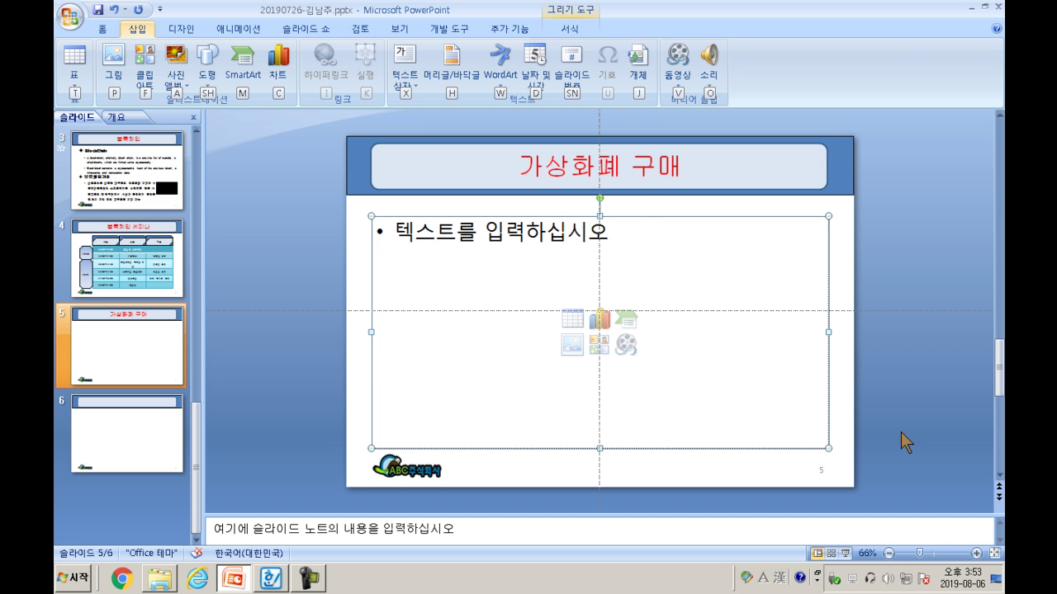
pyautogui.press('c')
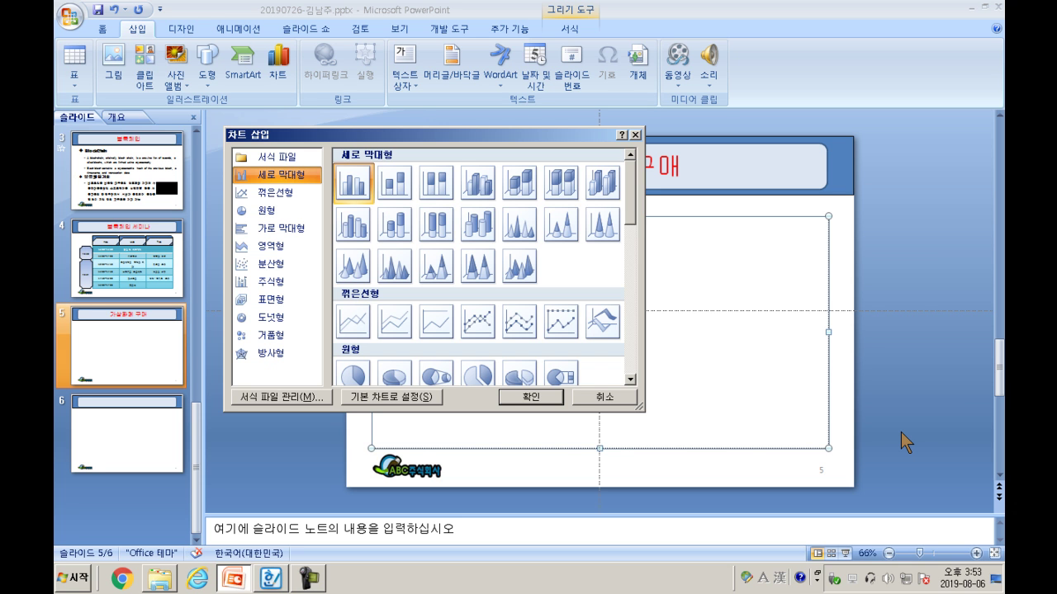
pyautogui.press('Down')
pyautogui.press('Up')
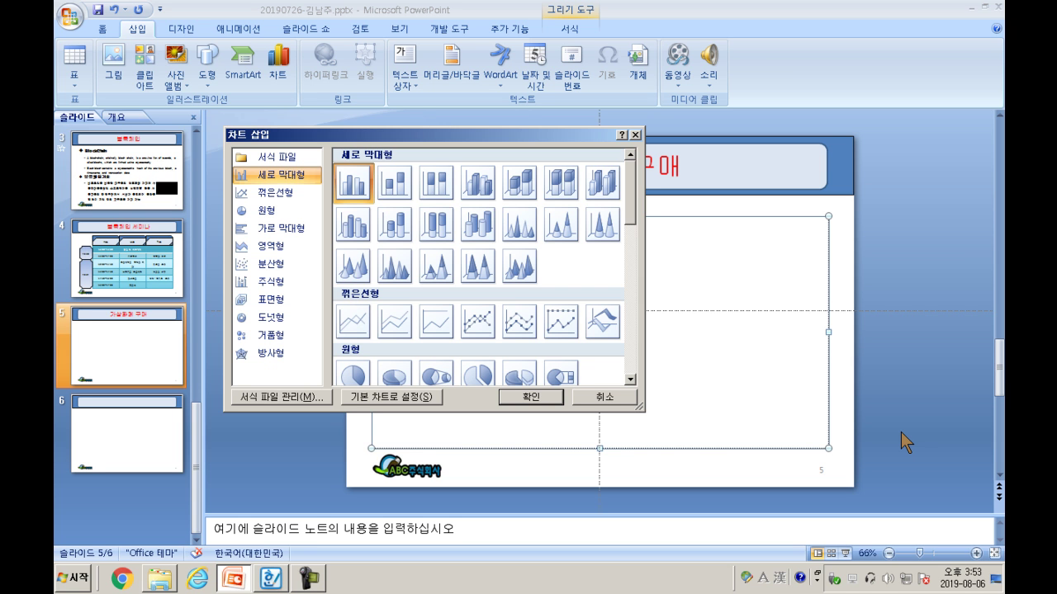
pyautogui.press('Return')
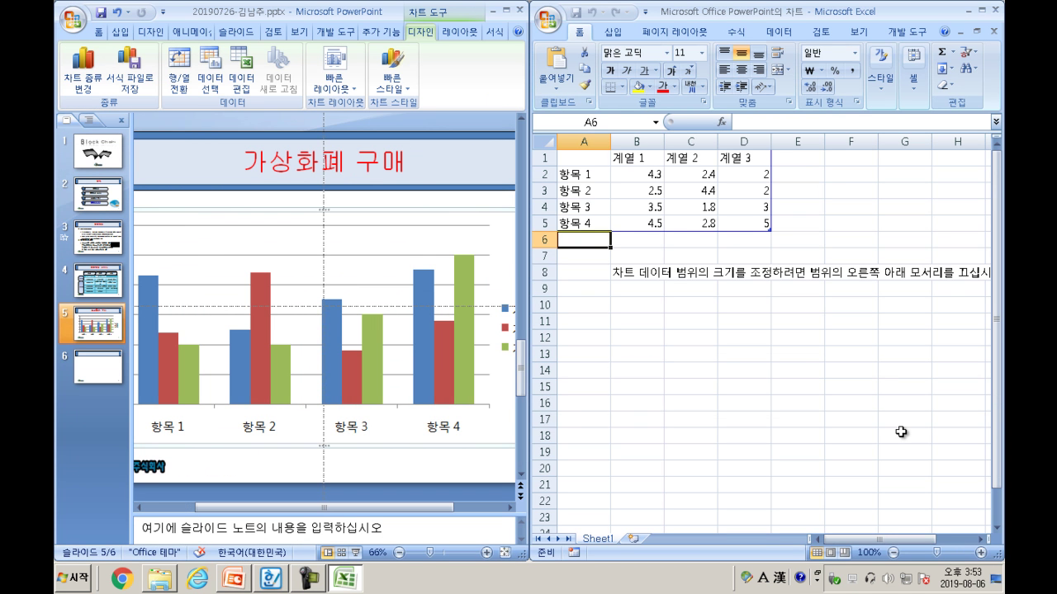
# Replace the first two series headings in B1 and C1 with 20eo and 30대
pyautogui.press('Up')
pyautogui.press('Up')
pyautogui.press('Up')
pyautogui.press('Up')
pyautogui.press('Up')
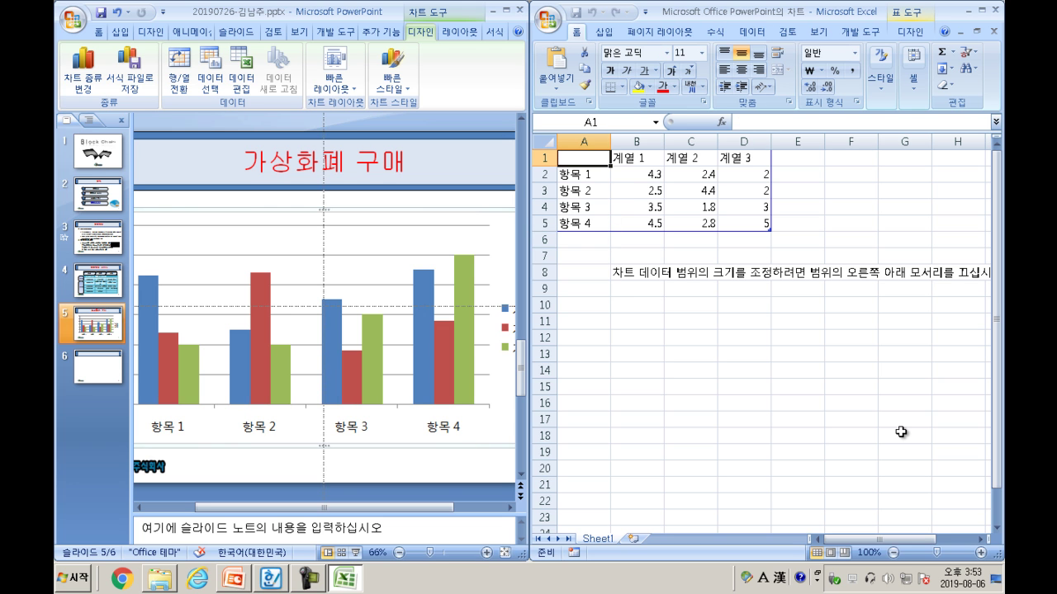
pyautogui.hotkey('shift', 'Right')
pyautogui.hotkey('shift', 'Right')
pyautogui.hotkey('shift', 'Right')
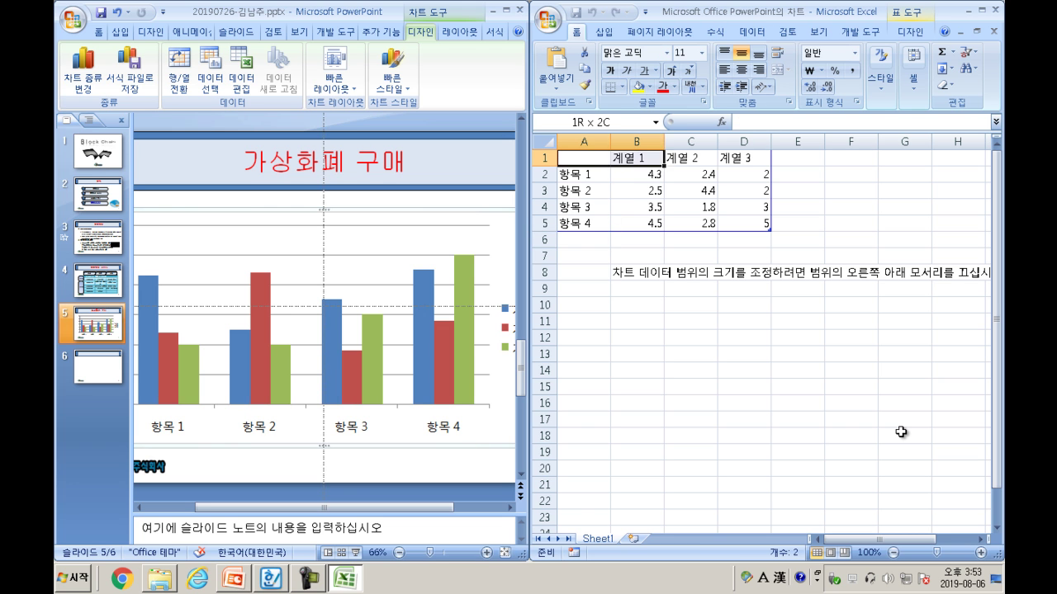
pyautogui.press('Left')
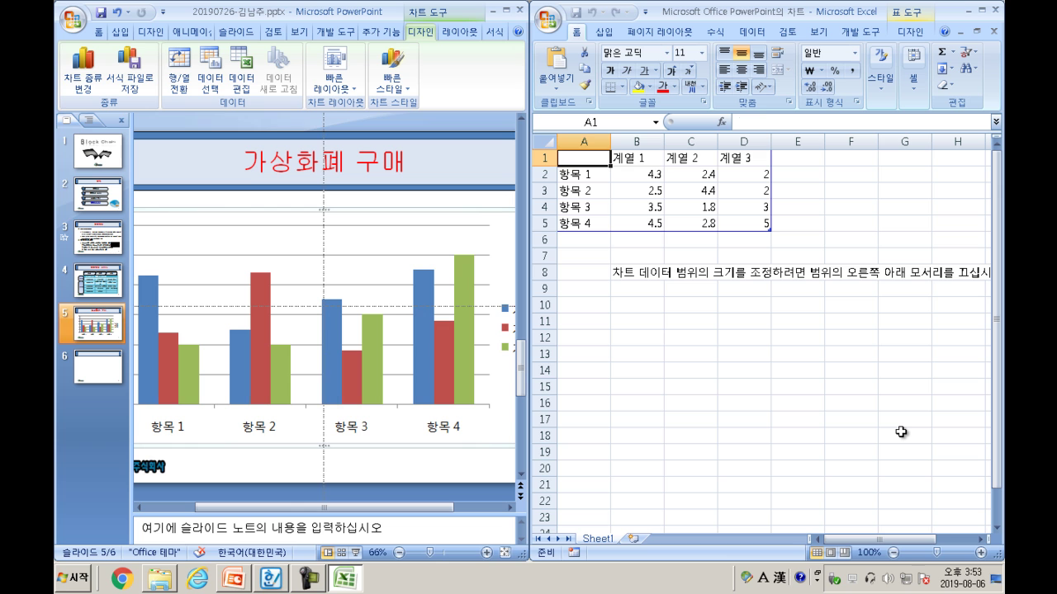
pyautogui.press('Right')
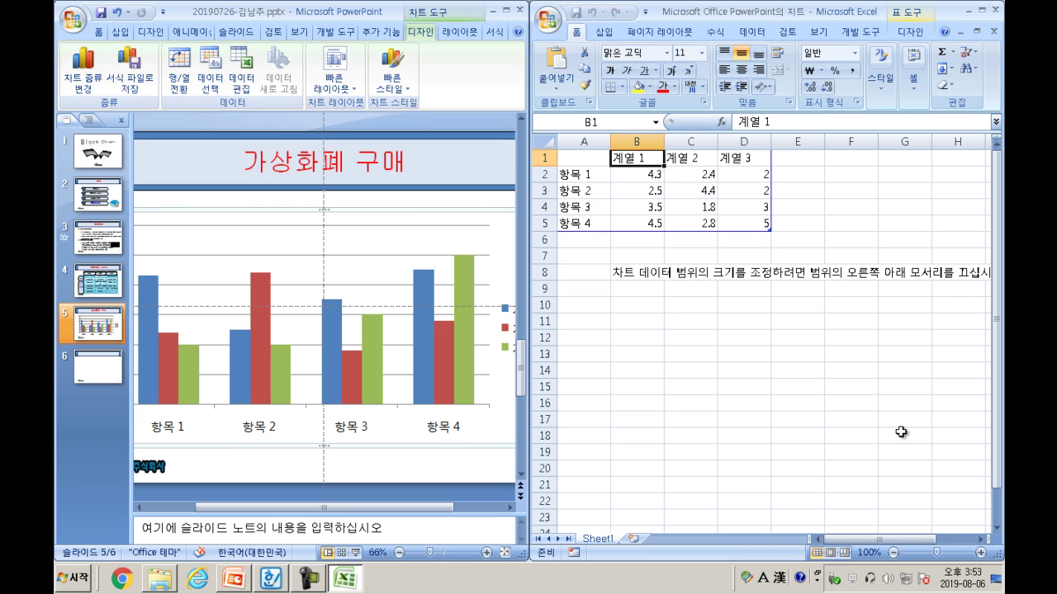
pyautogui.write('20eo')
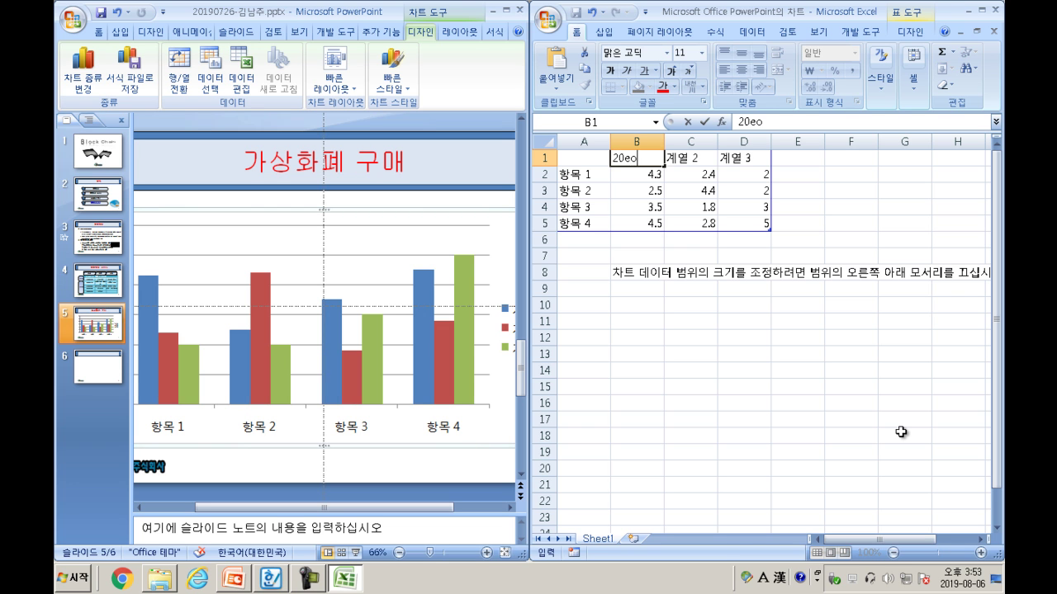
pyautogui.press('Tab')
pyautogui.write('30eo')
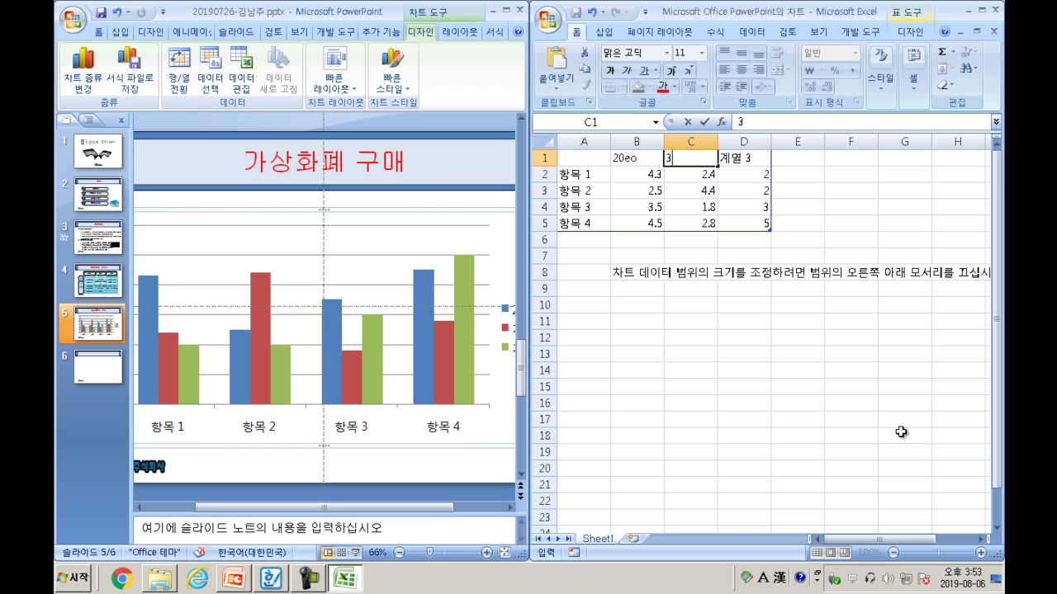
pyautogui.press('BackSpace')
pyautogui.press('BackSpace')
pyautogui.press('Hangul')
pyautogui.write('대')
pyautogui.press('Tab')
# Switch to the Hangul document and copy the whole purchase-experience table with the 20대 to 60대 columns
pyautogui.hotkey('alt', 'Tab')
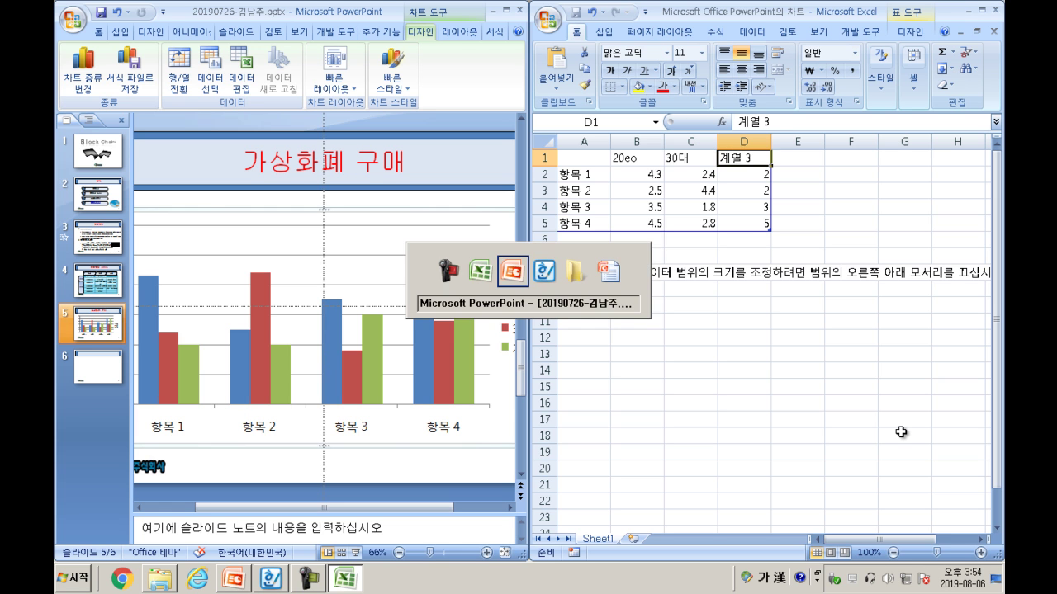
pyautogui.press('Escape')
pyautogui.hotkey('alt', 'Tab')
pyautogui.hotkey('alt', 'Tab')
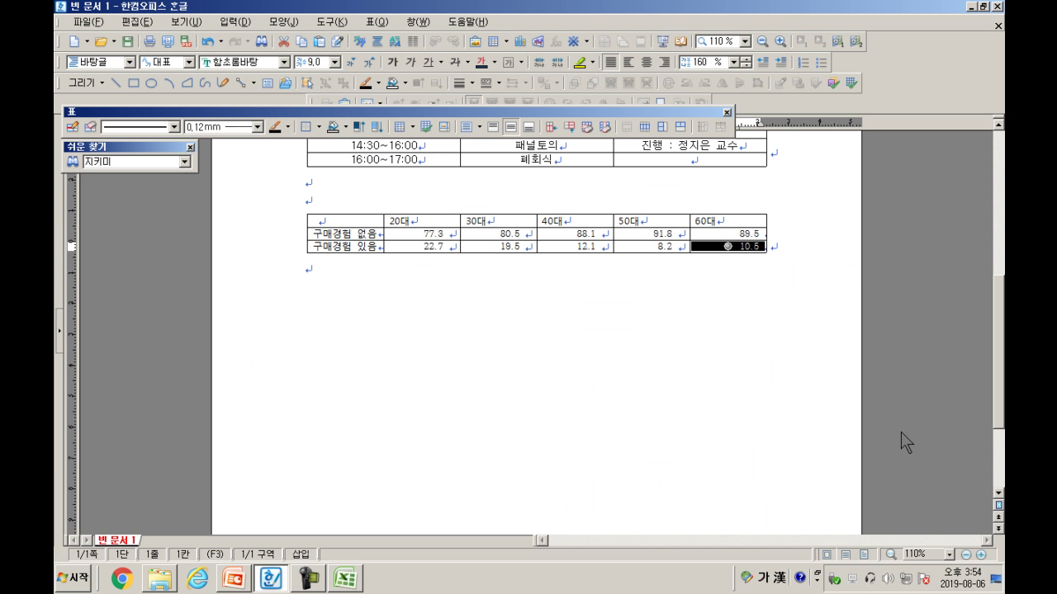
pyautogui.press('Up')
pyautogui.press('Left')
pyautogui.press('Left')
pyautogui.press('Up')
pyautogui.press('Left')
pyautogui.press('Left')
pyautogui.press('Left')
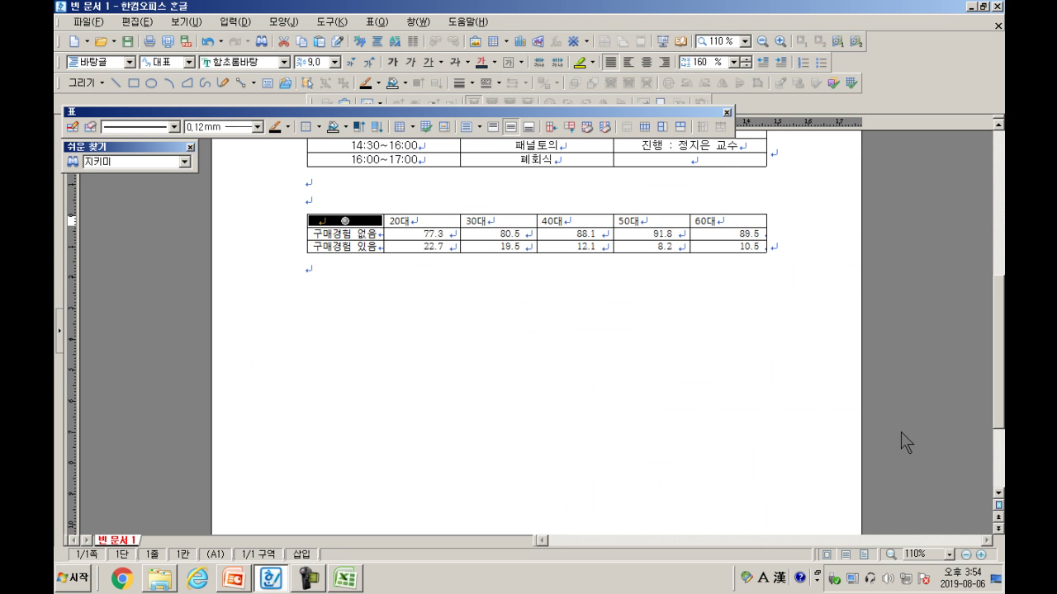
pyautogui.press('F5')
pyautogui.press('F5')
pyautogui.press('F5')
# Switch to the chart's Excel sheet and paste the copied table over A1:F3
pyautogui.hotkey('alt', 'Tab')
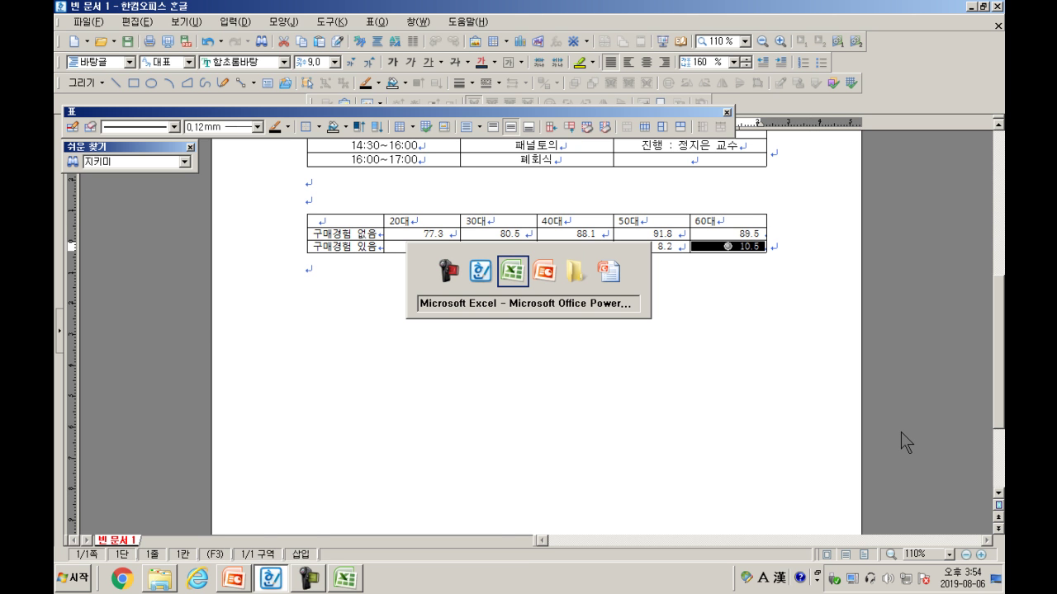
pyautogui.hotkey('alt', 'Tab')
pyautogui.hotkey('alt', 'Tab')
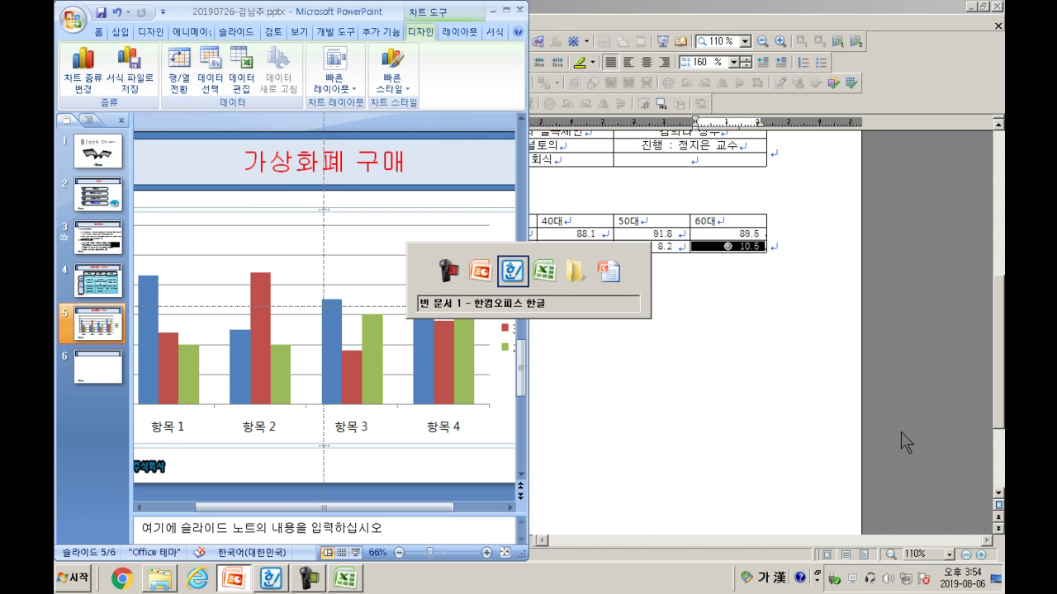
pyautogui.press('Left')
pyautogui.press('Left')
pyautogui.press('Left')
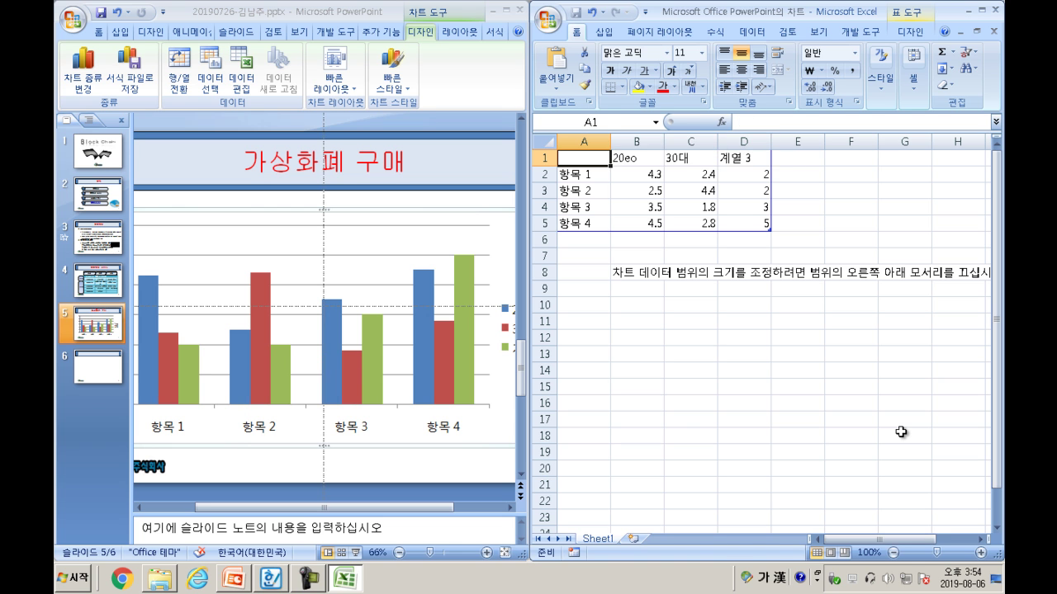
pyautogui.hotkey('shift', 'Right')
pyautogui.hotkey('shift', 'Right')
pyautogui.hotkey('shift', 'Right')
pyautogui.hotkey('shift', 'Right')
pyautogui.hotkey('shift', 'Right')
pyautogui.hotkey('shift', 'Down')
pyautogui.hotkey('shift', 'Down')
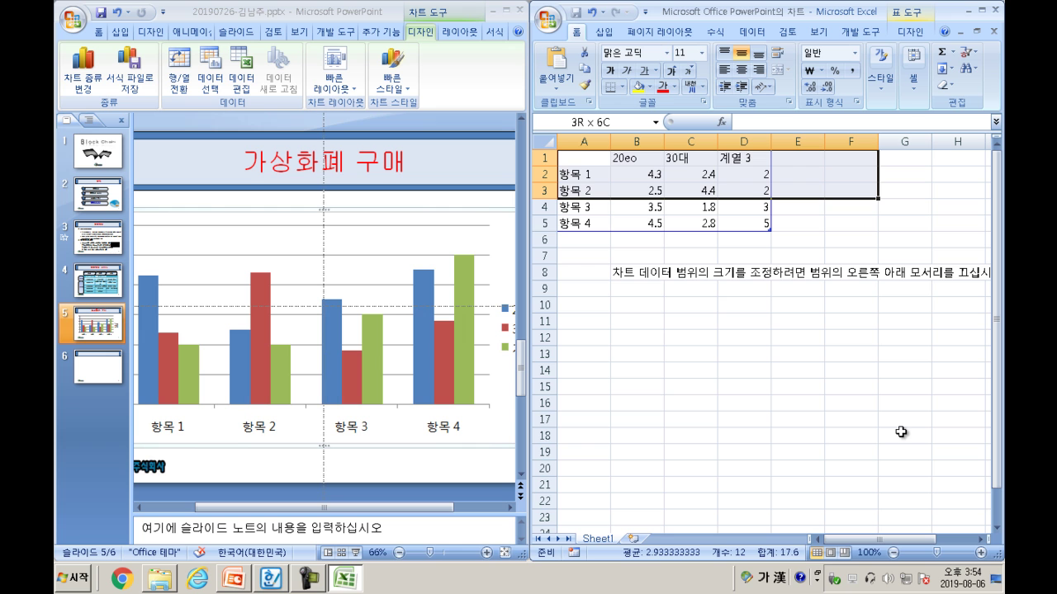
pyautogui.write('열1\t20대\t30대\t40대\t50대\t60대 구매경험 없음\t77.3\t80.5\t88.1\t91.8\t89.5 구매경험 있음\t22.7\t19.5\t12.1\t8.2\t10.5')
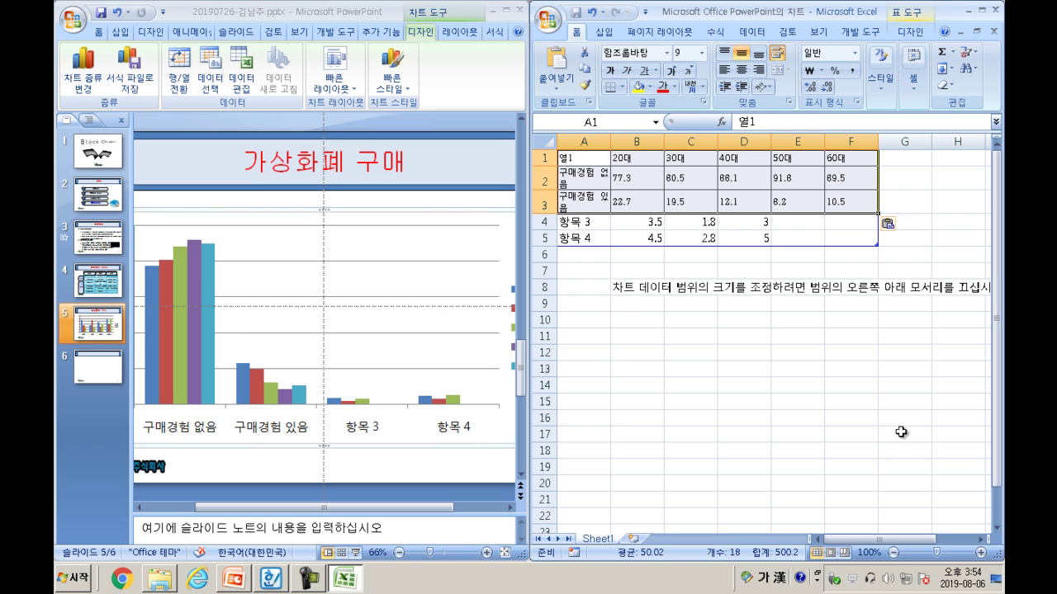
# Delete the leftover 항목 3 and 항목 4 rows, rows 4 and 5, from the chart data sheet
pyautogui.press('Down')
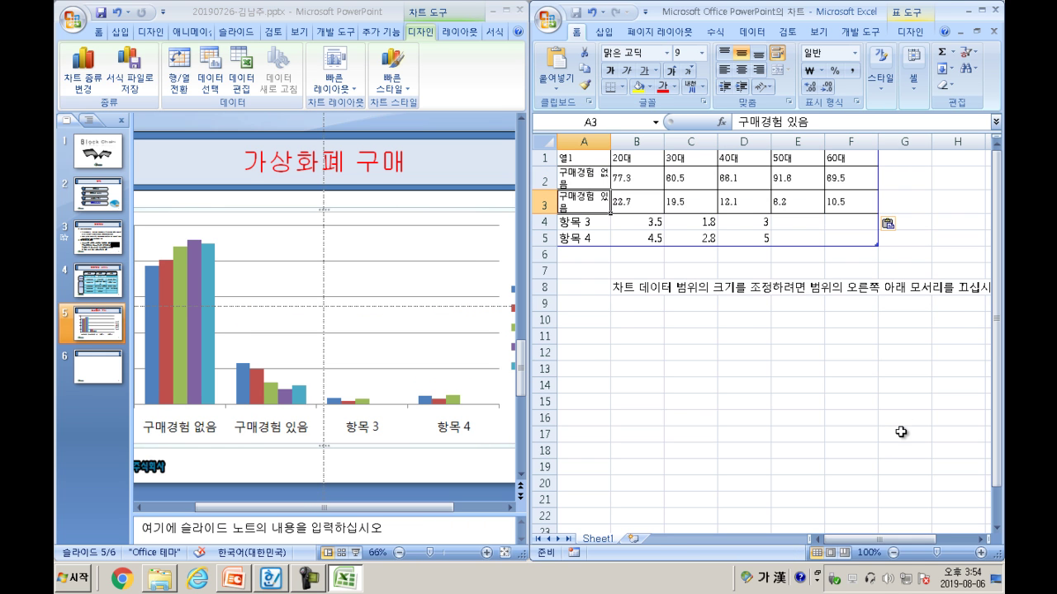
pyautogui.press('Down')
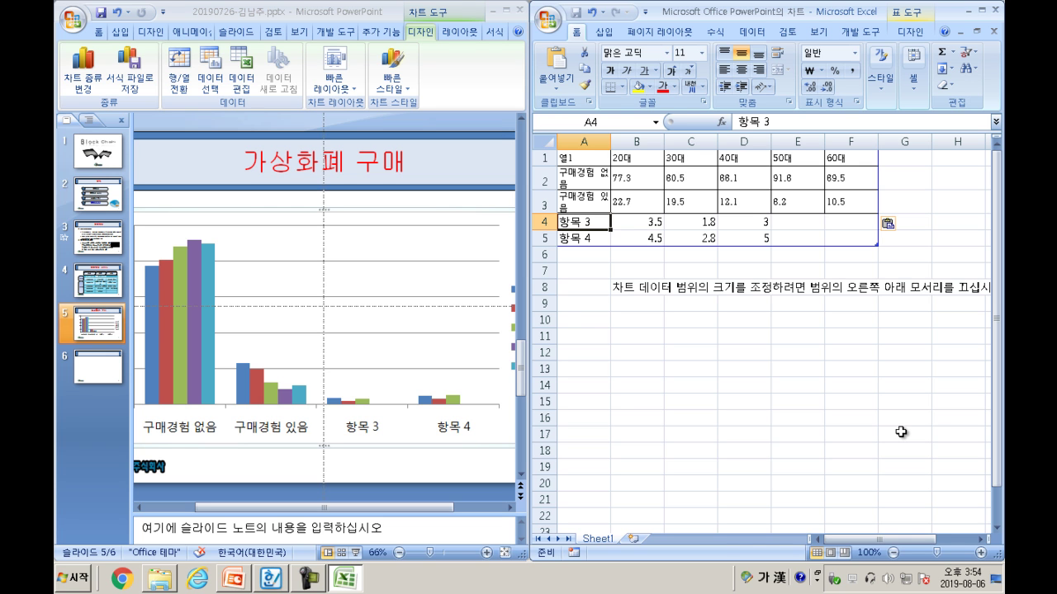
pyautogui.hotkey('shift', 'Down')
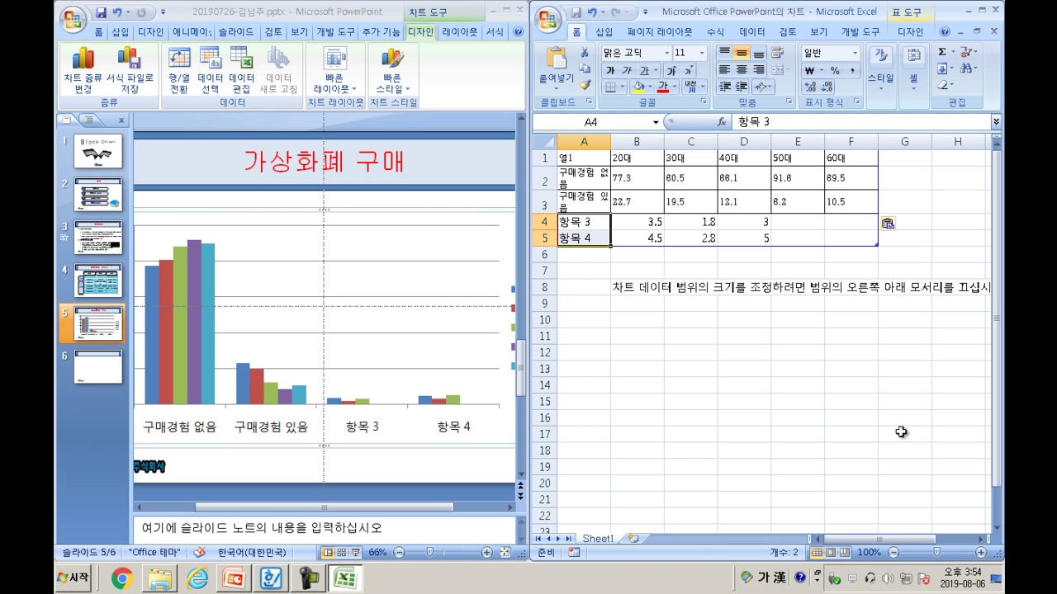
pyautogui.hotkey('shift', 'Right')
pyautogui.hotkey('shift', 'Right')
pyautogui.hotkey('shift', 'Right')
pyautogui.hotkey('shift', 'Right')
pyautogui.hotkey('shift', 'Right')
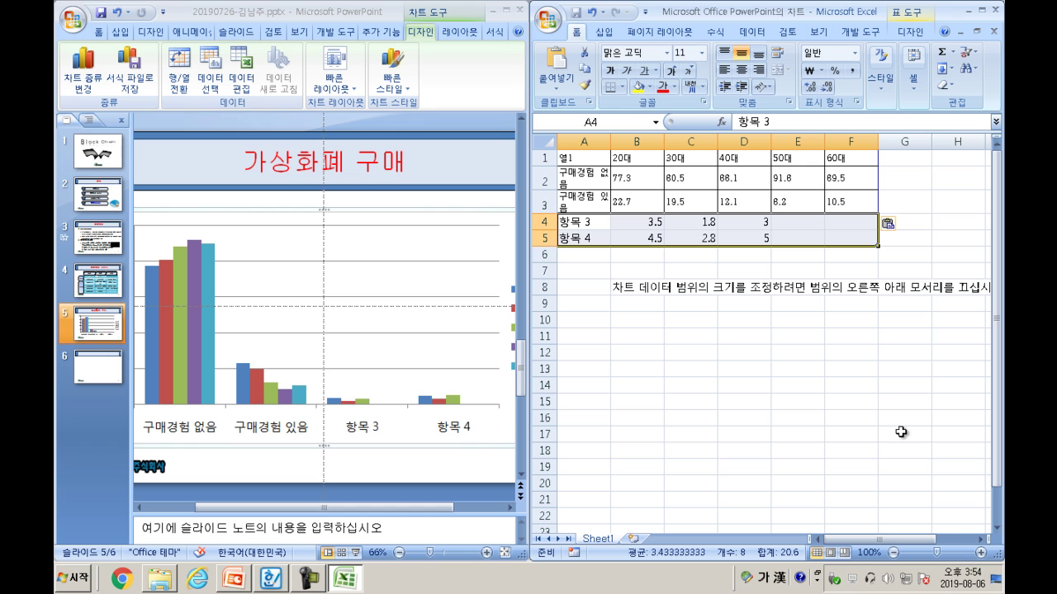
pyautogui.hotkey('ctrl', 'shift', 'Right')
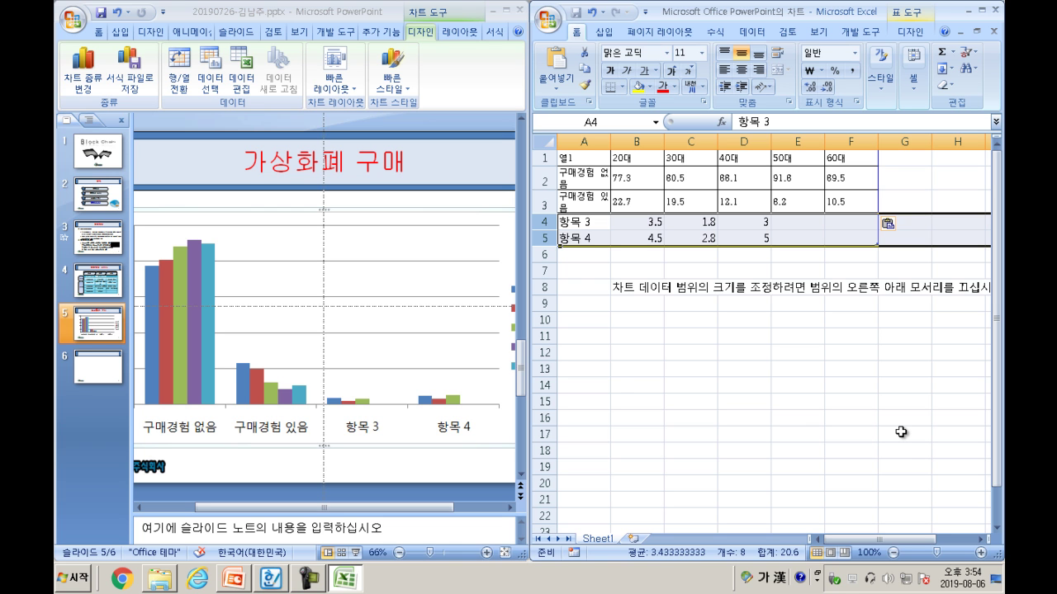
pyautogui.hotkey('shift', 'F10')
pyautogui.press('Down')
pyautogui.press('Down')
pyautogui.press('Down')
pyautogui.press('Down')
pyautogui.press('Down')
pyautogui.press('Down')
pyautogui.press('Down')
pyautogui.press('Down')
pyautogui.press('Up')
pyautogui.press('Up')
pyautogui.press('Up')
pyautogui.press('Return')
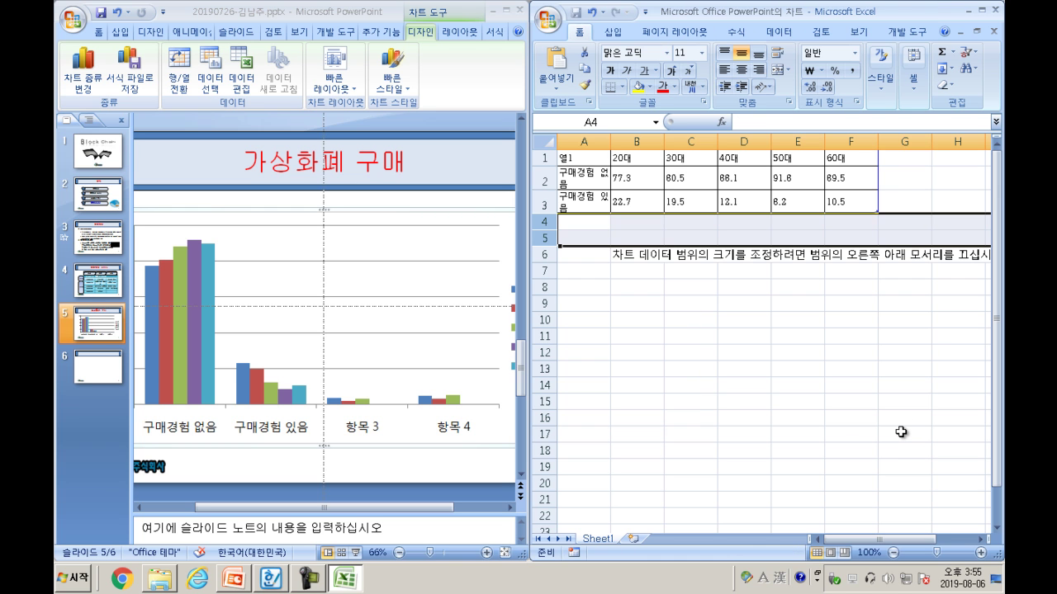
# Review the age-group headings and the purchase-experience row labels in the chart data table
pyautogui.press('Up')
pyautogui.press('Up')
pyautogui.press('Up')
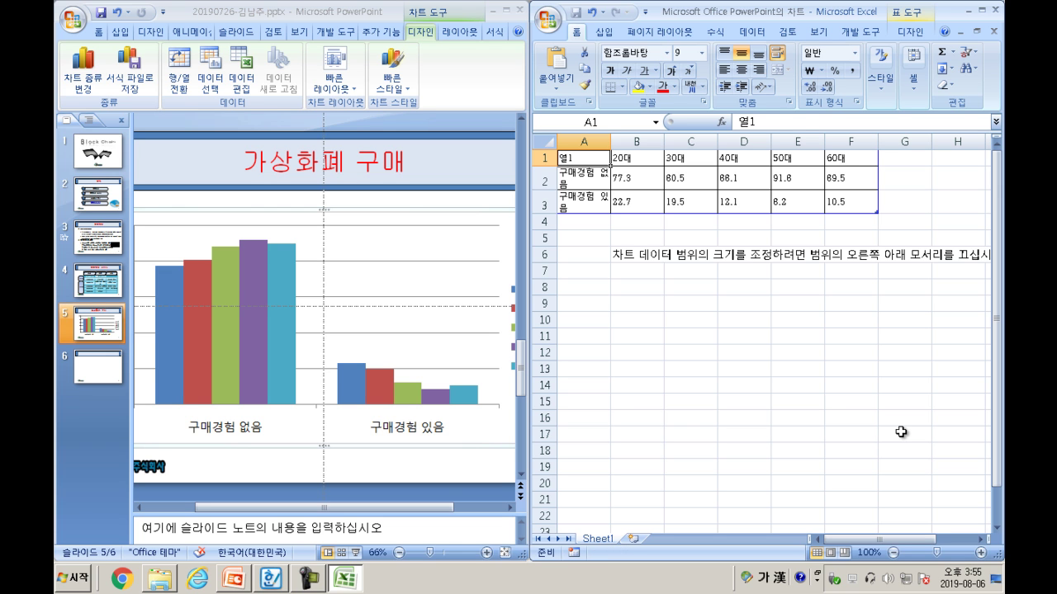
pyautogui.press('Right')
pyautogui.press('Right')
pyautogui.press('Right')
pyautogui.press('Right')
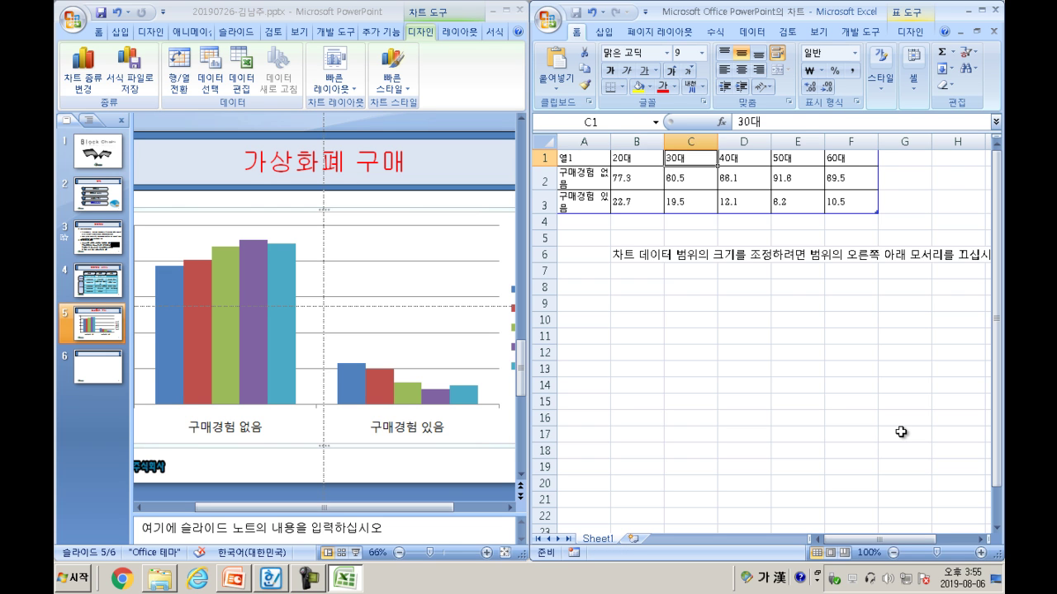
pyautogui.press('Right')
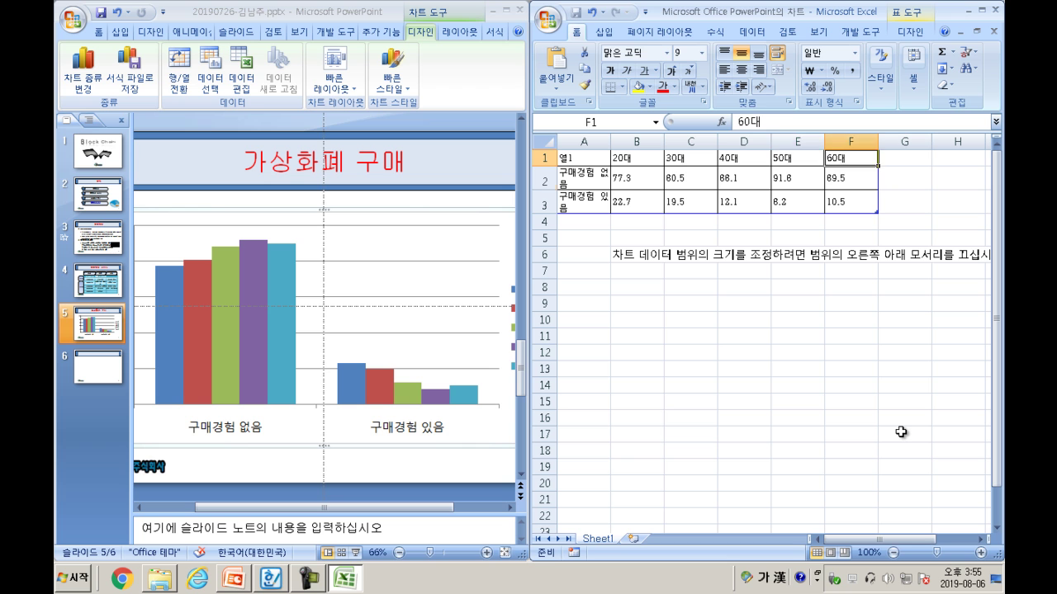
pyautogui.press('Down')
pyautogui.press('Left')
pyautogui.press('Left')
pyautogui.press('Left')
pyautogui.press('Left')
pyautogui.press('Down')
pyautogui.press('Left')
pyautogui.press('Up')
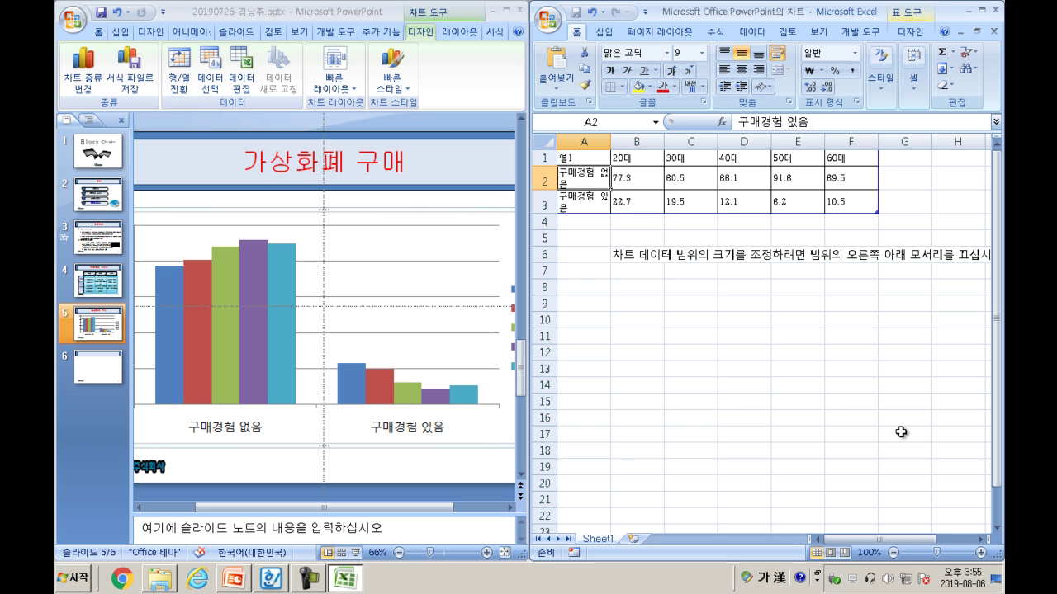
# Select the two empty rows 4 and 5 beneath the chart data in full and delete them
pyautogui.press('Down')
pyautogui.press('Down')
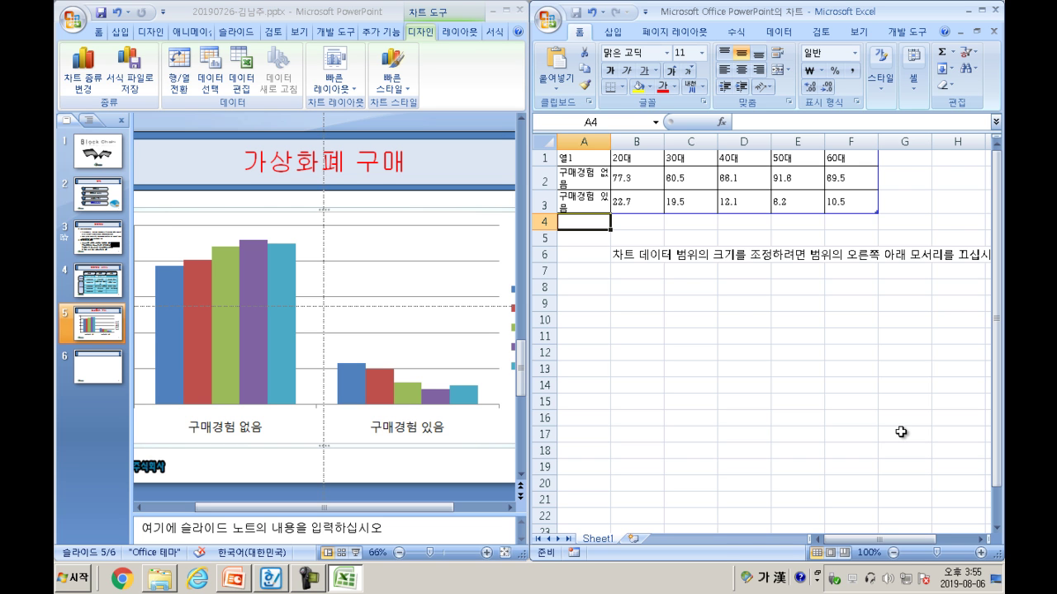
pyautogui.hotkey('shift', 'Down')
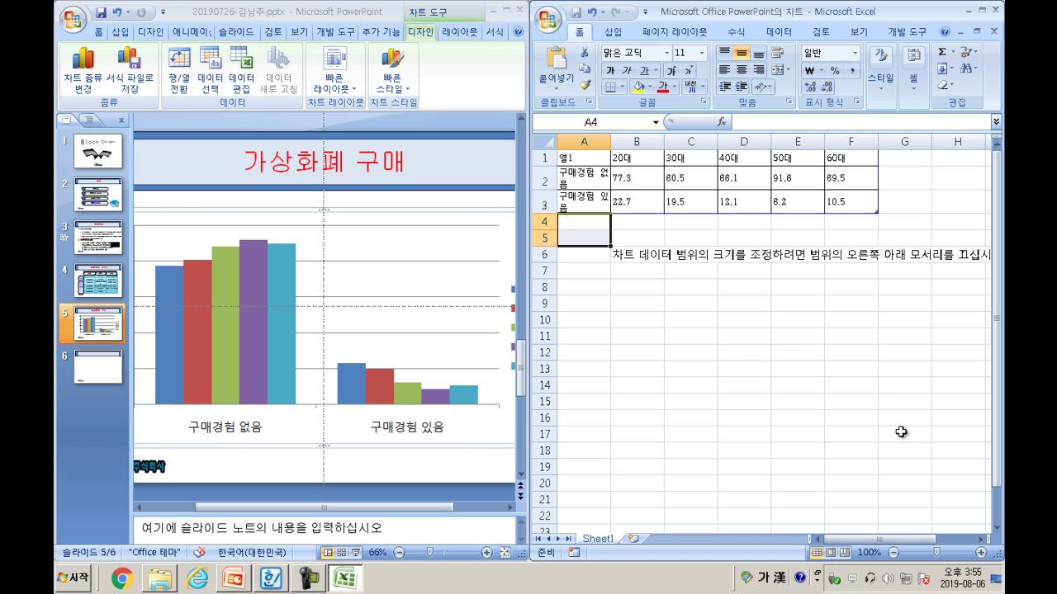
pyautogui.hotkey('shift', 'space')
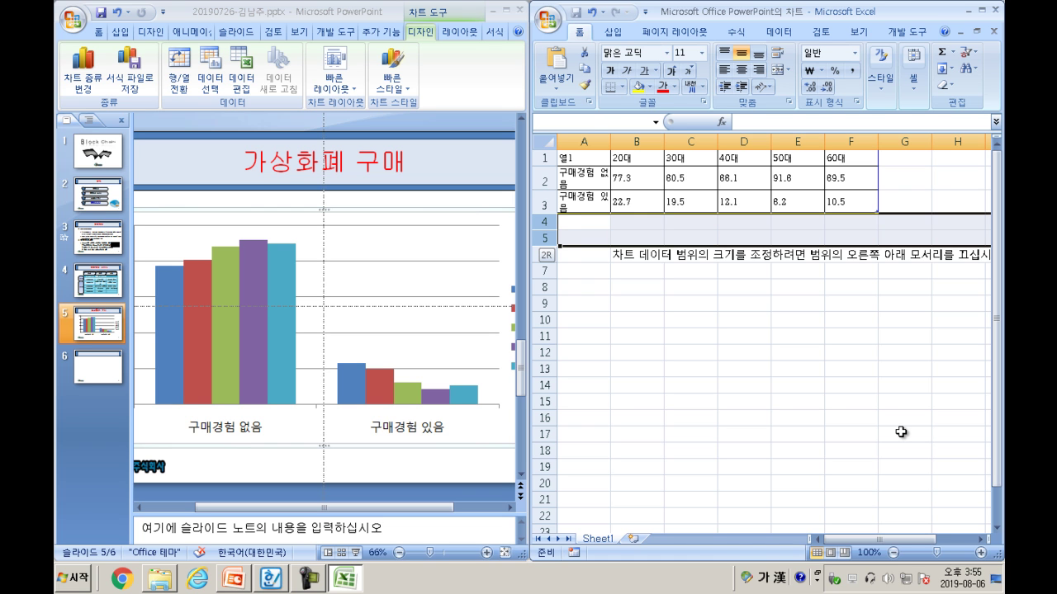
pyautogui.hotkey('shift', 'F10')
pyautogui.press('Down')
pyautogui.press('Down')
pyautogui.press('Down')
pyautogui.press('Down')
pyautogui.press('Down')
pyautogui.press('Return')
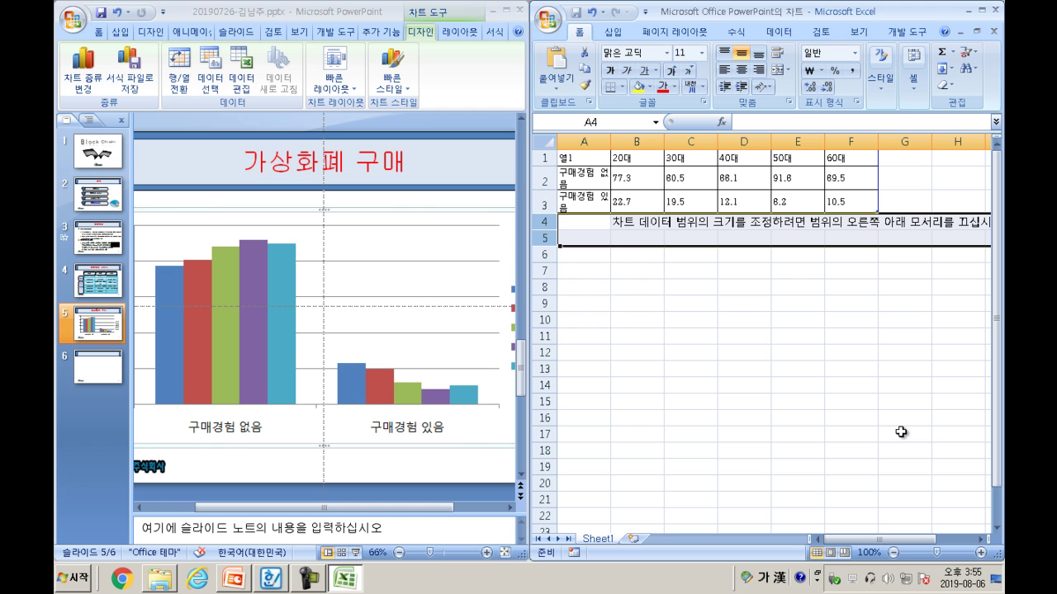
# Switch back to the PowerPoint presentation and maximize its window
pyautogui.hotkey('alt', 'Tab')
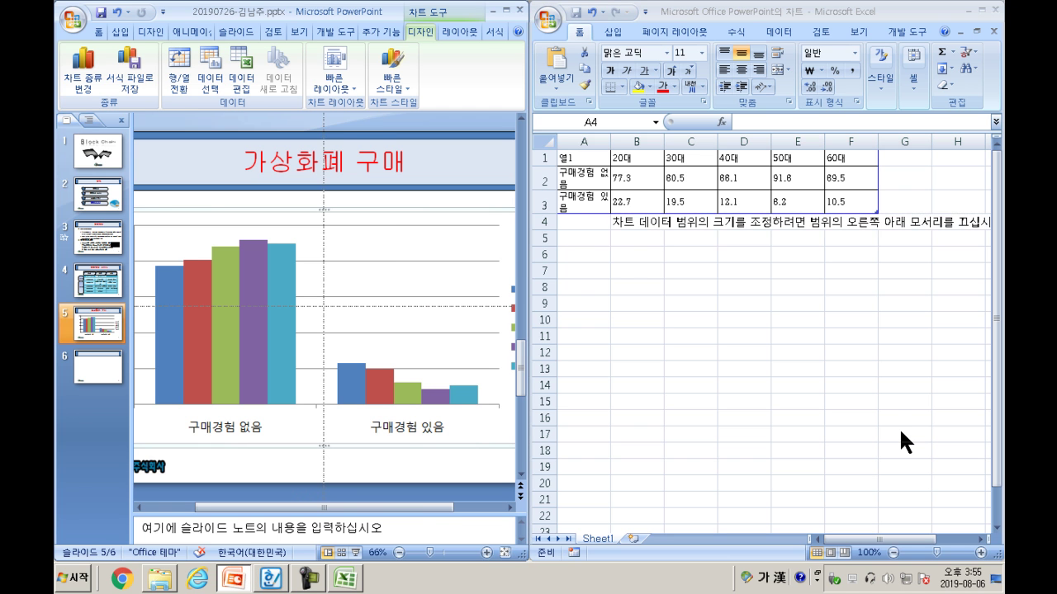
pyautogui.press('super+Up')
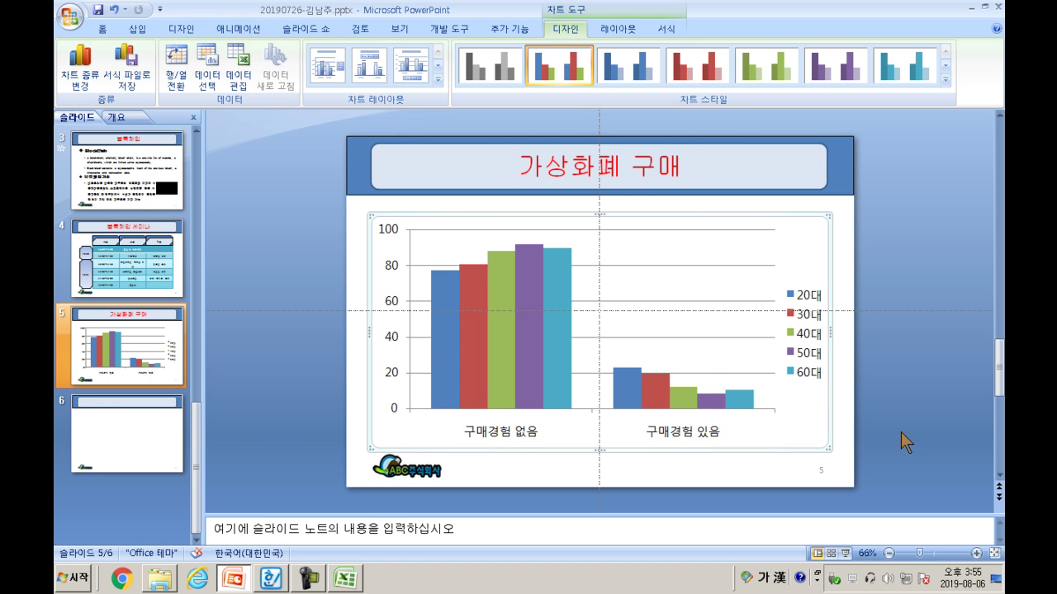